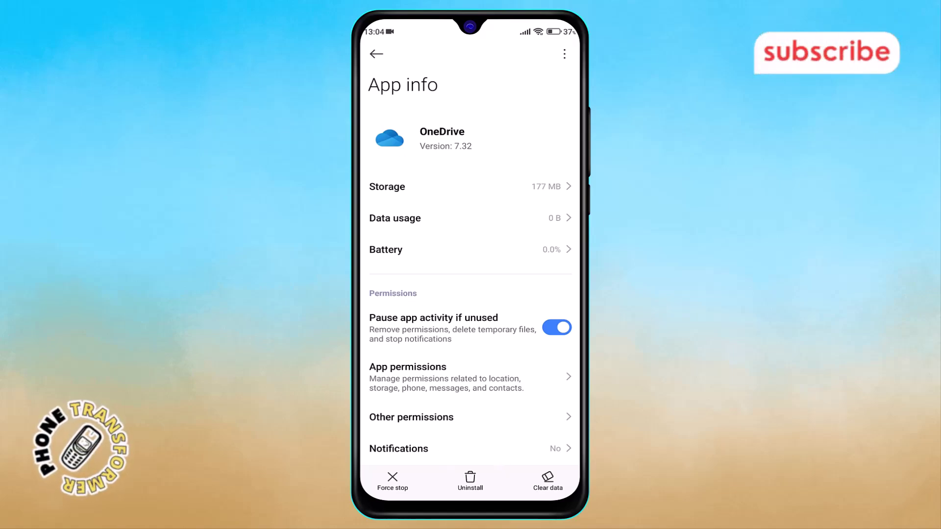
Step: Uninstall OneDrive from its App info page and confirm removal in the Uninstall now? dialog
click(469, 481)
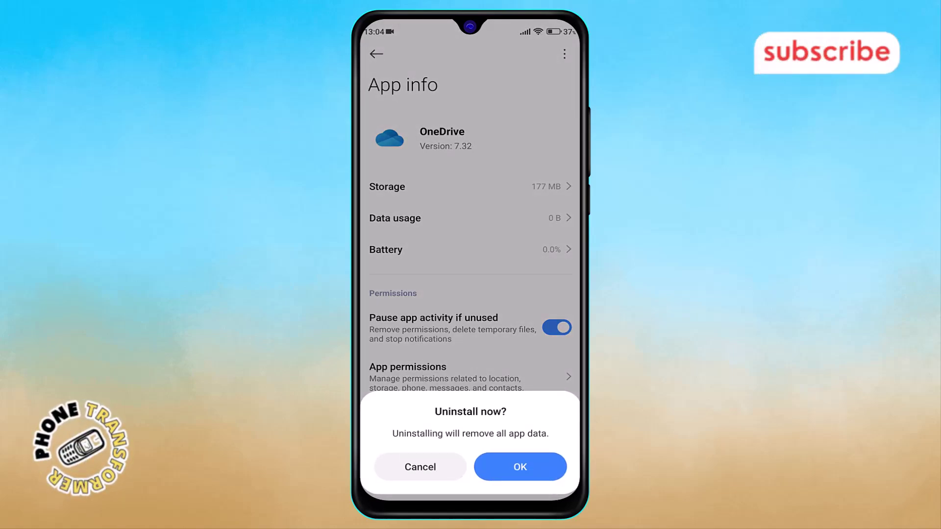
click(520, 467)
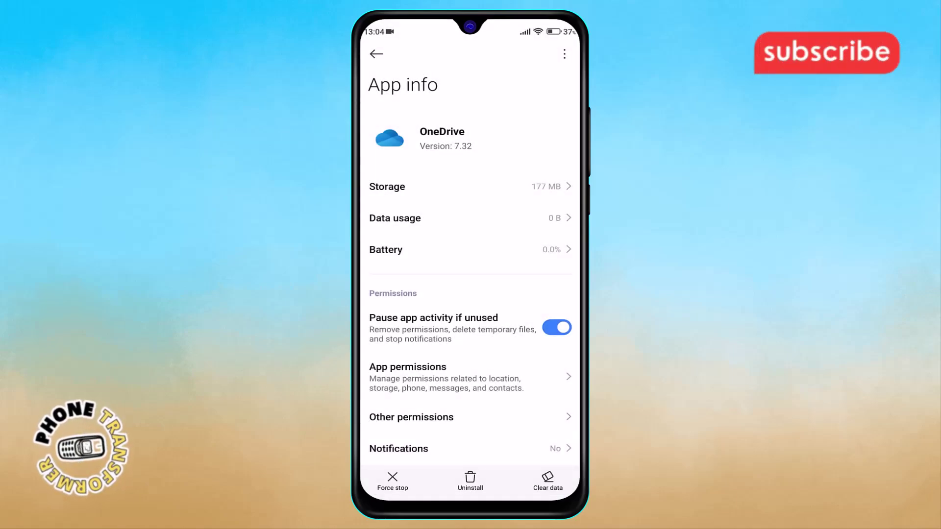